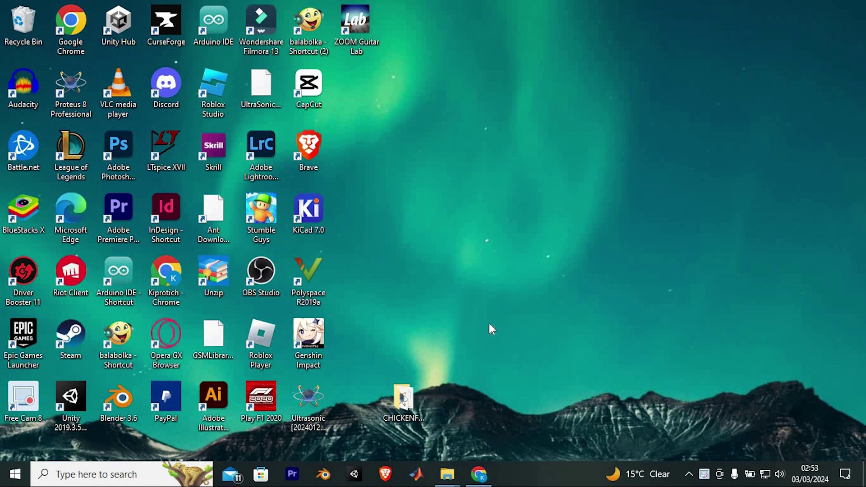
Step: Launch Chrome and run a Google search for 'atomic wallet'
double_click(166, 277)
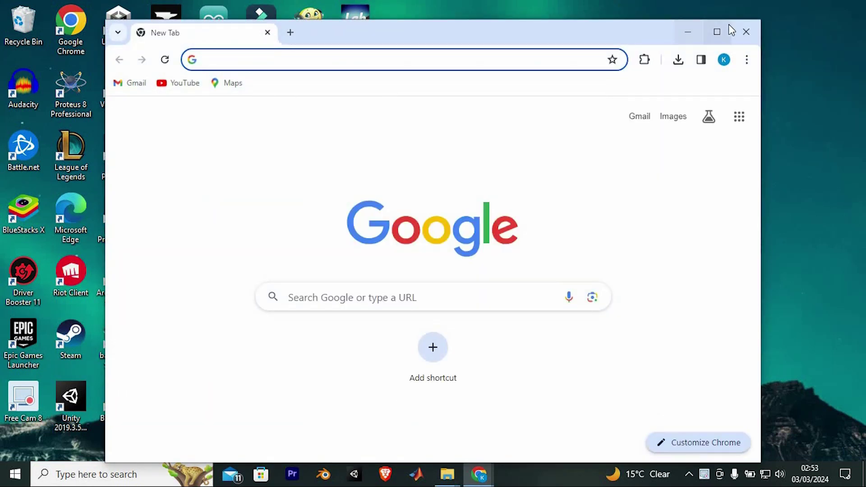
click(727, 24)
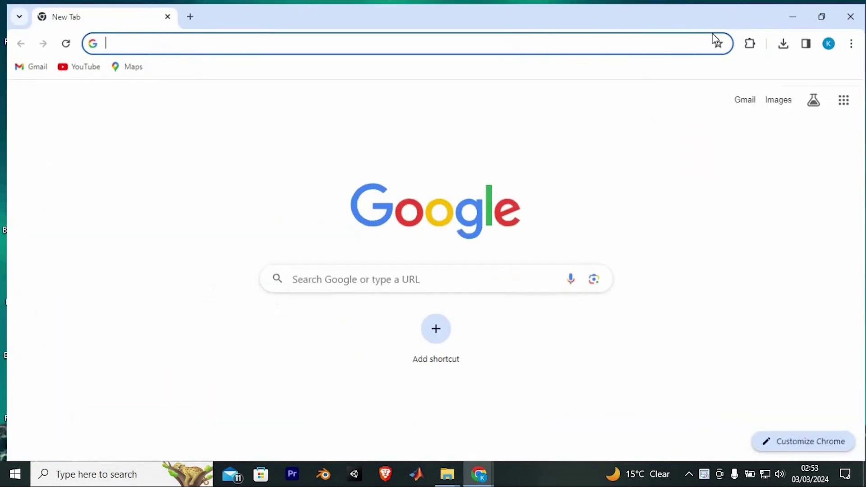
click(345, 275)
text(atomic wallet)
key(Return)
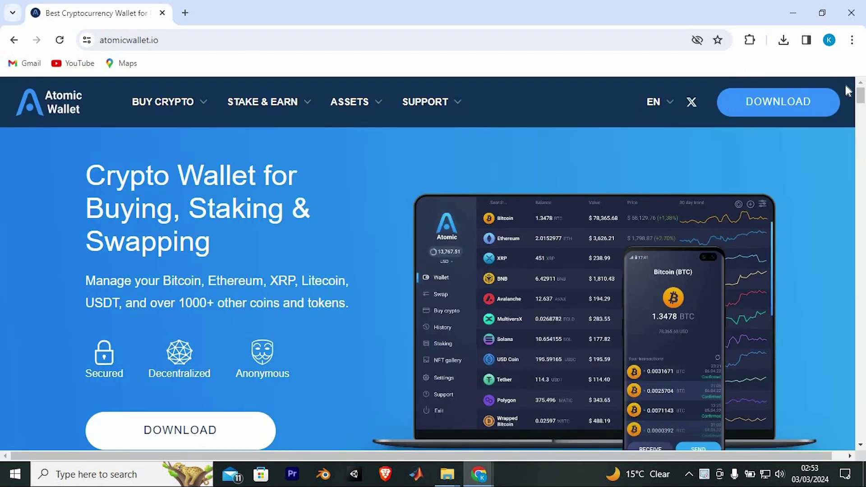
scroll(359, 284, down, 3)
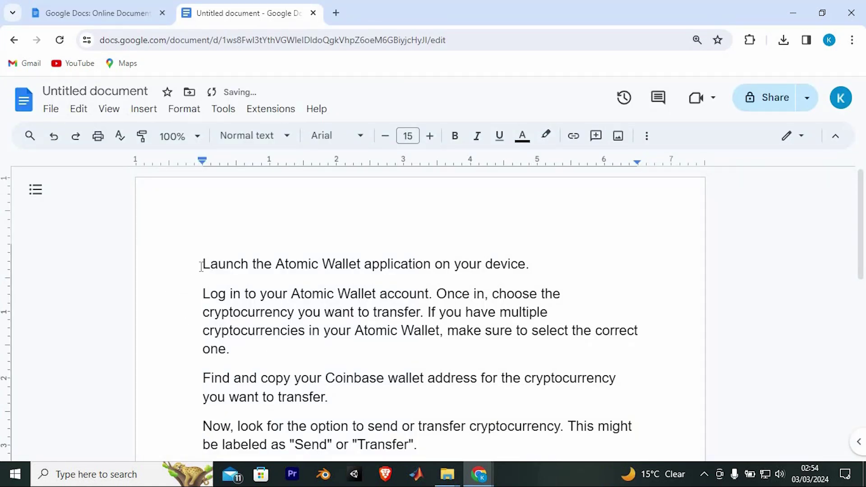
mouse_move(204, 264)
mouse_down()
mouse_move(539, 252)
mouse_move(518, 287)
mouse_up()
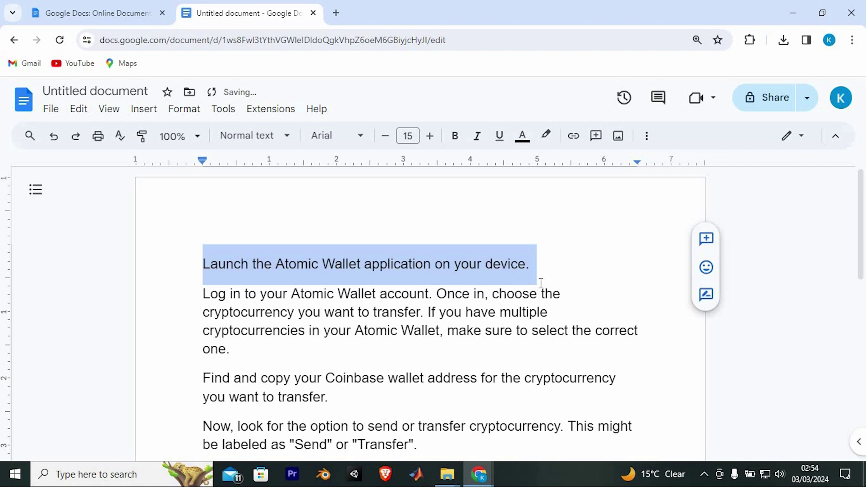
click(569, 270)
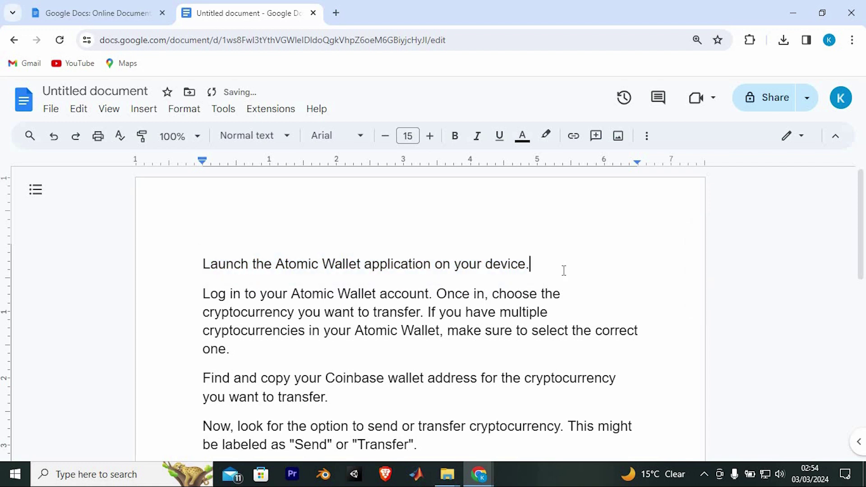
scroll(563, 271, down, 1)
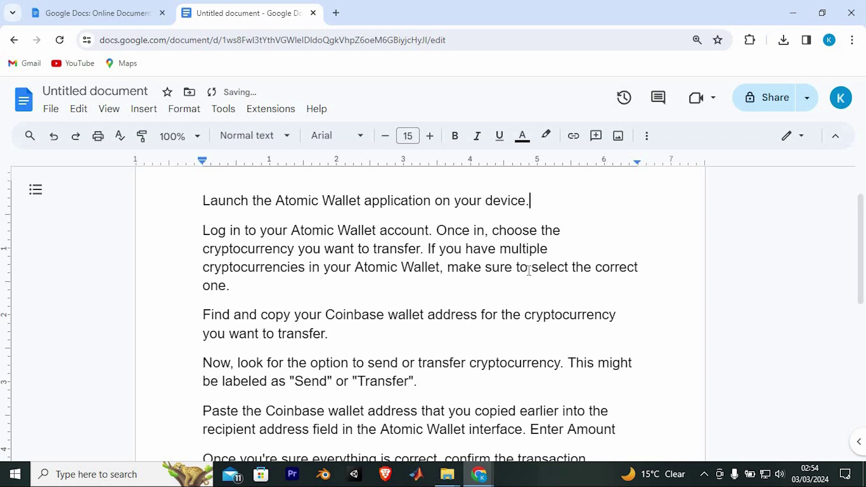
scroll(360, 309, down, 1)
scroll(360, 310, down, 2)
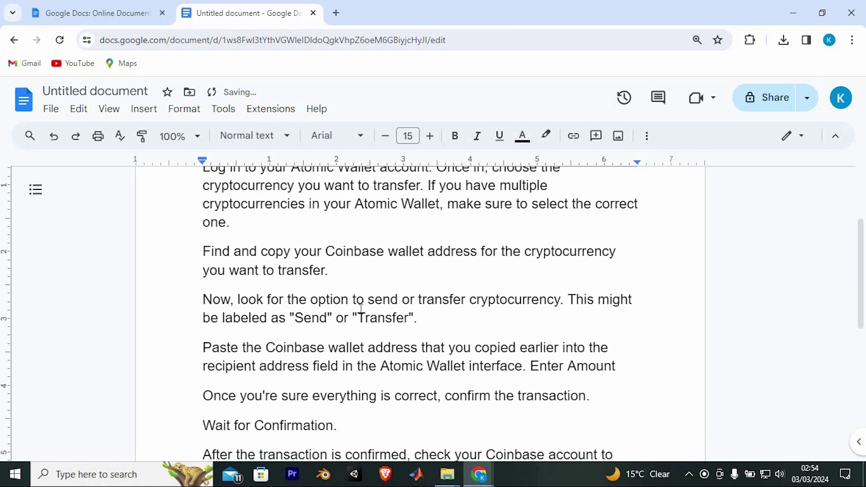
scroll(360, 309, down, 2)
scroll(358, 305, down, 1)
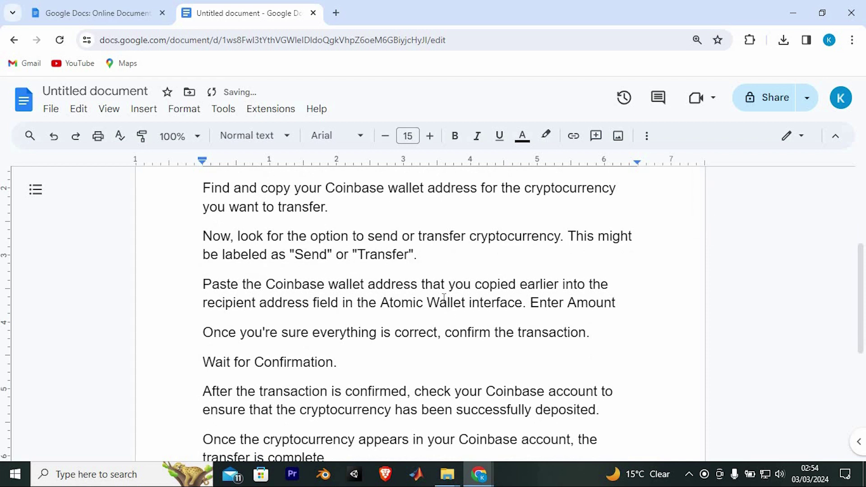
scroll(444, 298, down, 2)
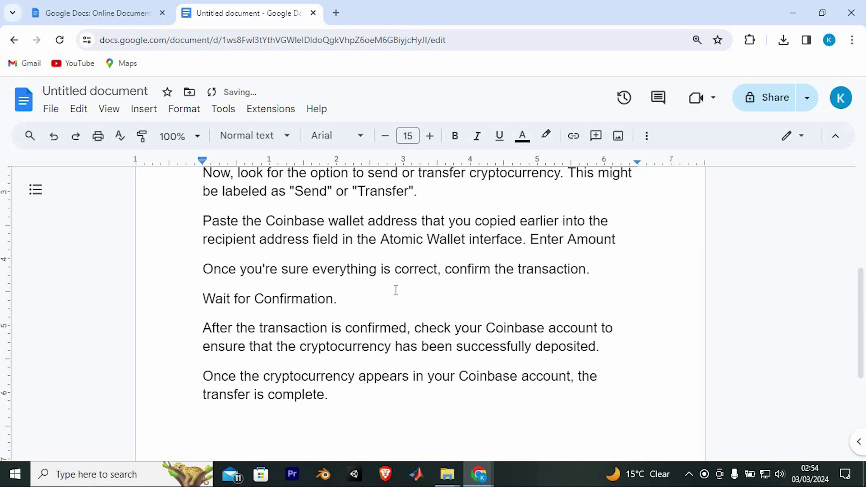
scroll(396, 290, down, 2)
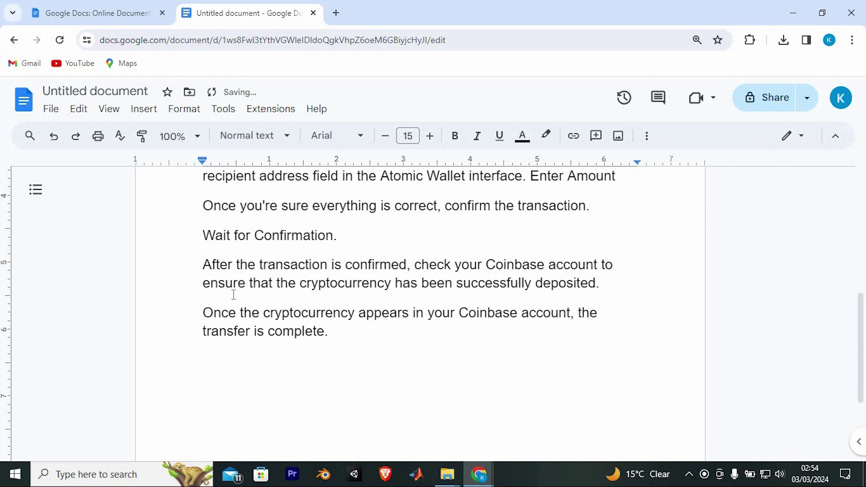
Step: Highlight and deselect the final transfer step, then close the document and Atomic Wallet windows
drag(200, 313, 350, 337)
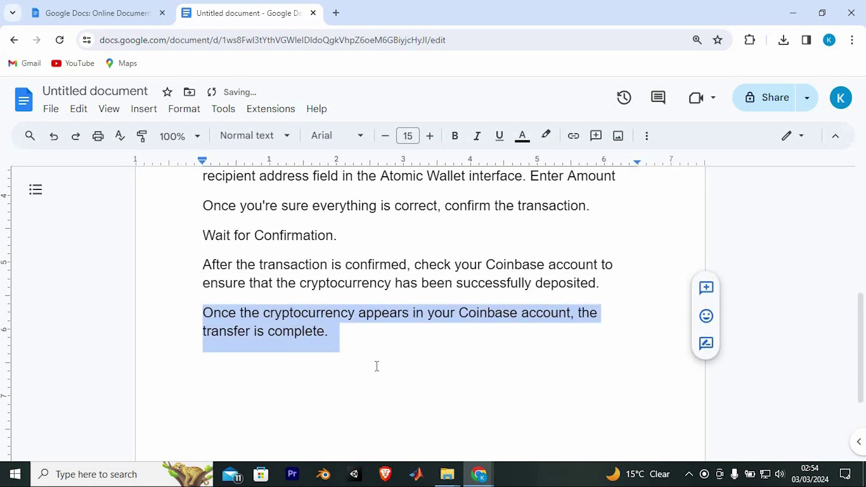
click(370, 352)
scroll(368, 346, up, 2)
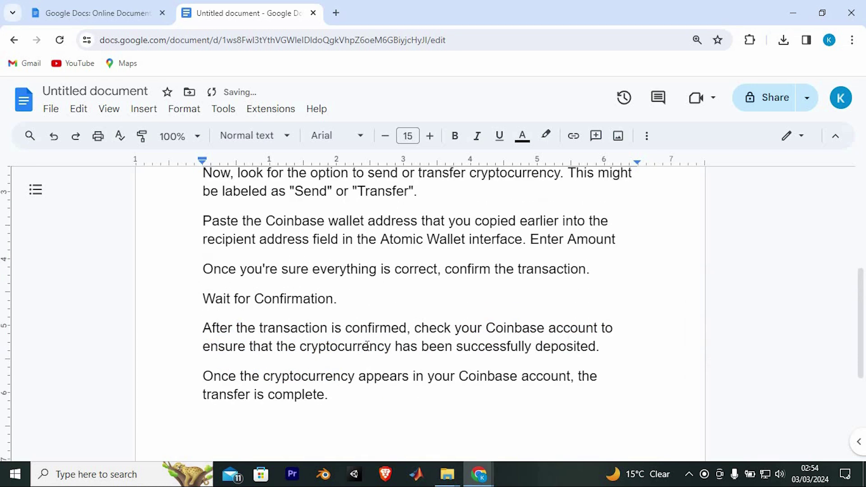
scroll(367, 346, up, 1)
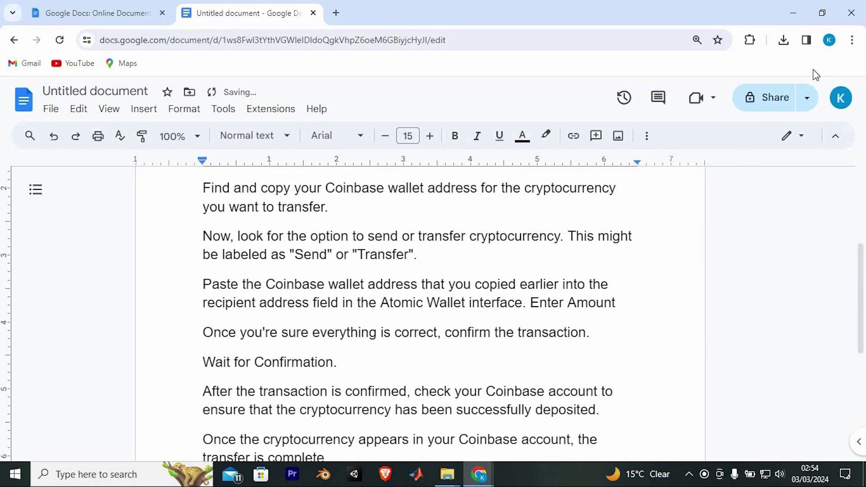
click(861, 19)
click(855, 11)
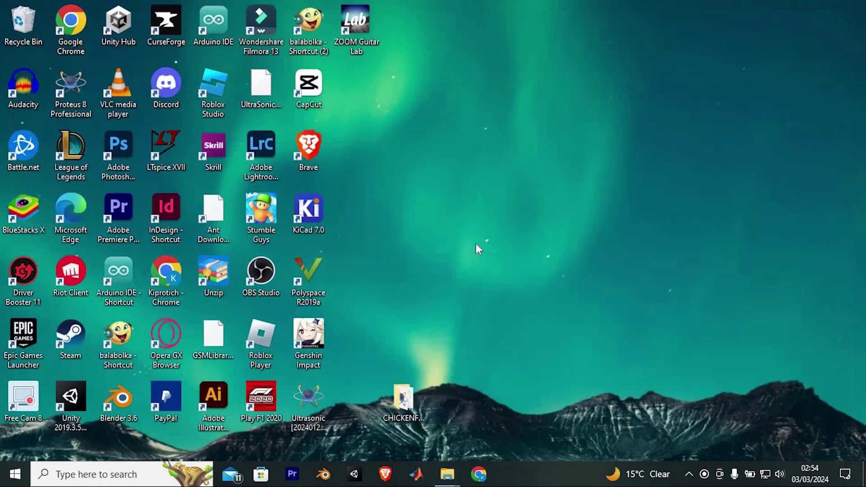